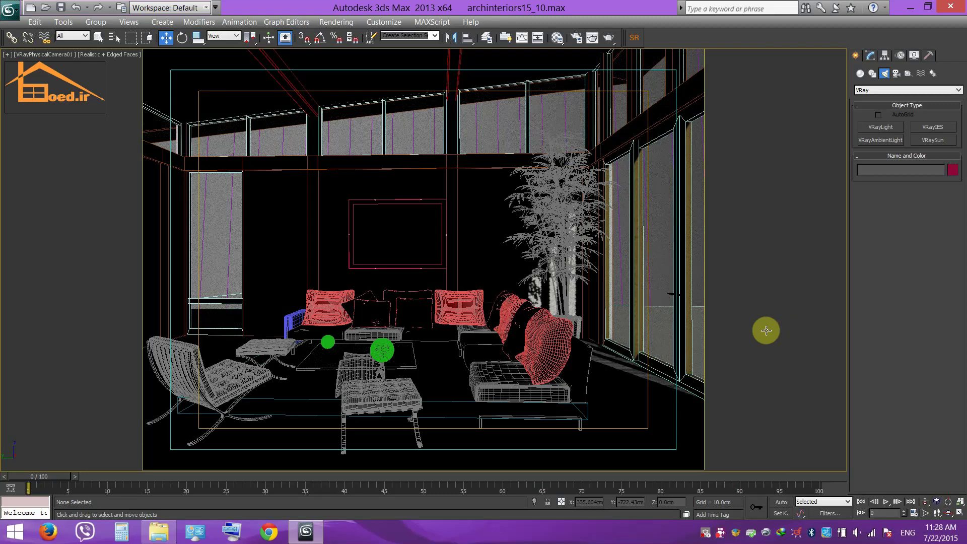
# - Show the whole house and its curved backdrop in a shaded perspective view without edged faces or safe frames
pyautogui.press('p')
pyautogui.press('F3')
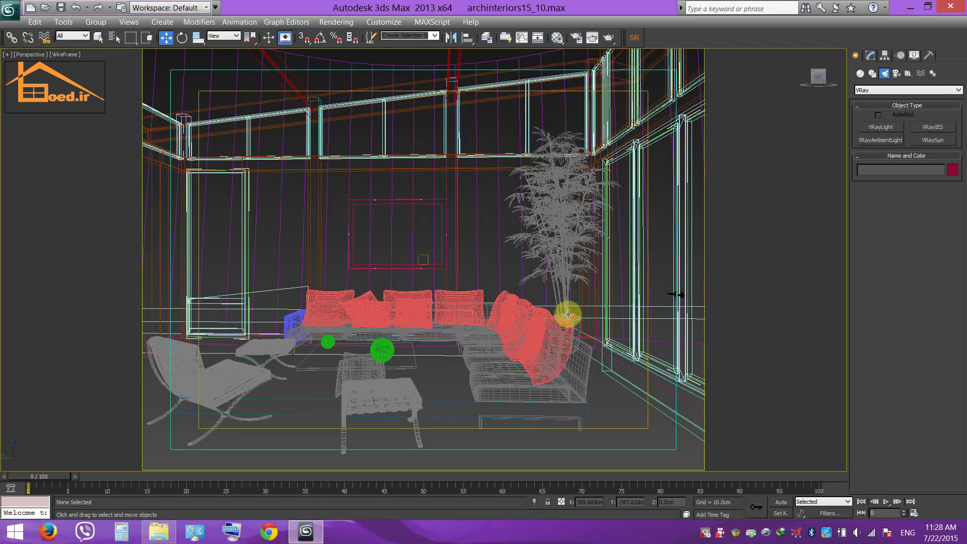
pyautogui.scroll(-4, 568, 314)
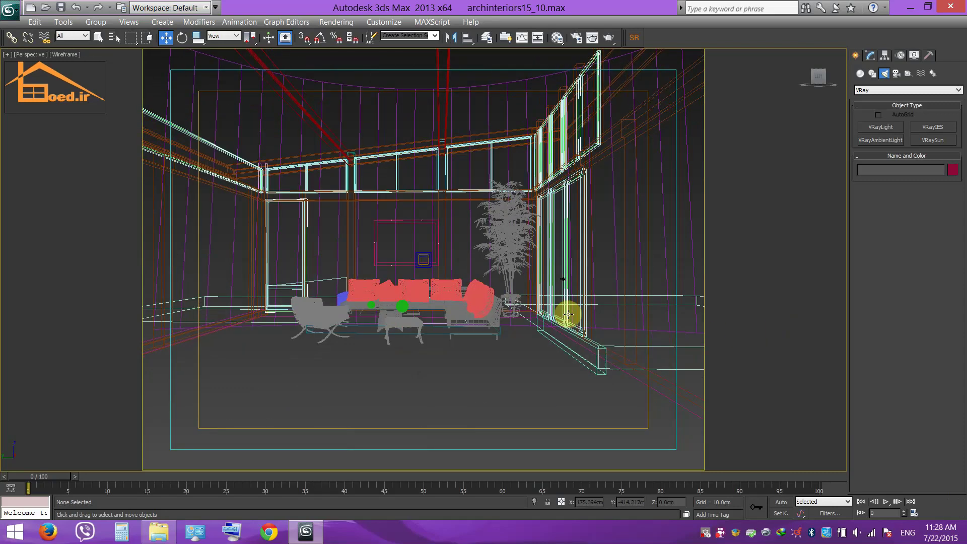
pyautogui.scroll(-3, 568, 315)
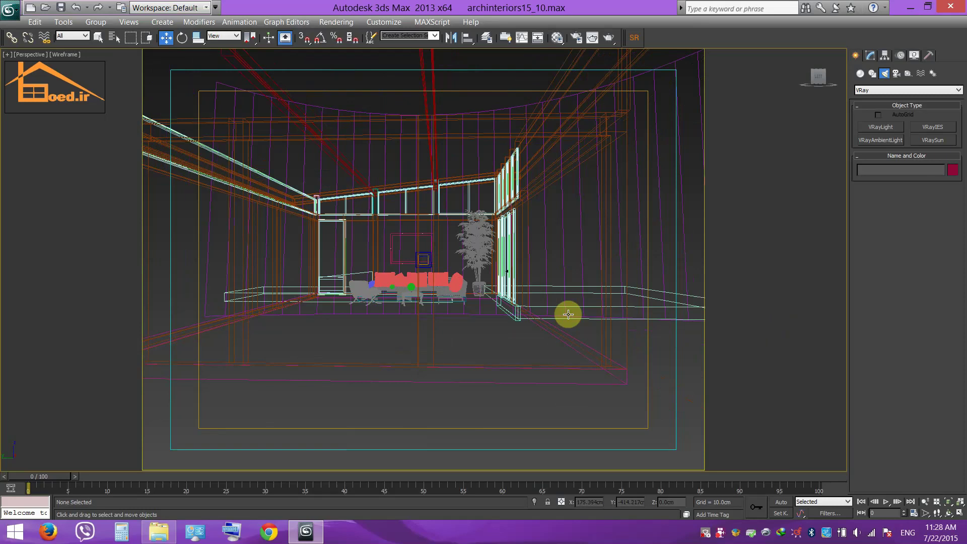
pyautogui.press('F3')
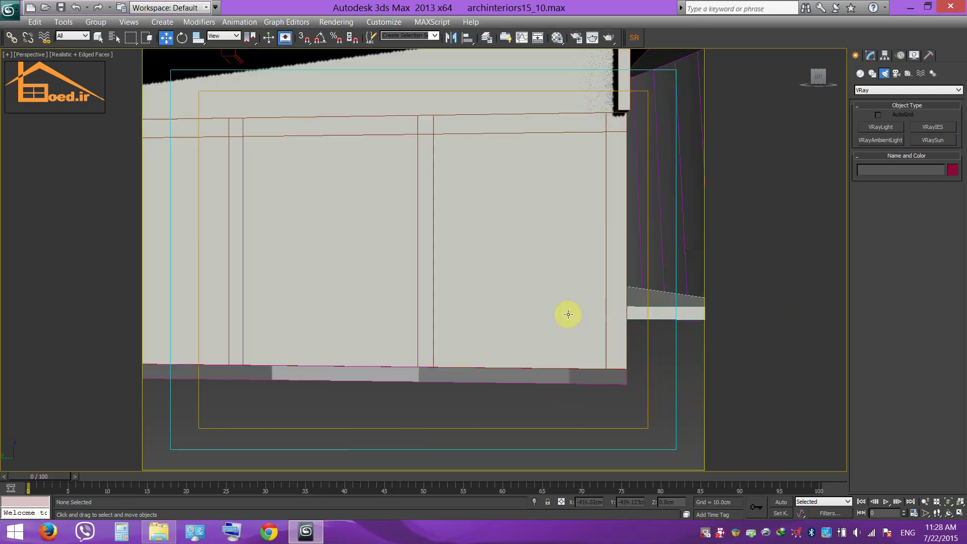
pyautogui.press('F4')
pyautogui.keyDown('alt'); pyautogui.moveTo(574, 289); pyautogui.dragTo(491, 366, button='middle'); pyautogui.keyUp('alt')
pyautogui.scroll(-5, 509, 349)
pyautogui.hotkey('shift', 'f')
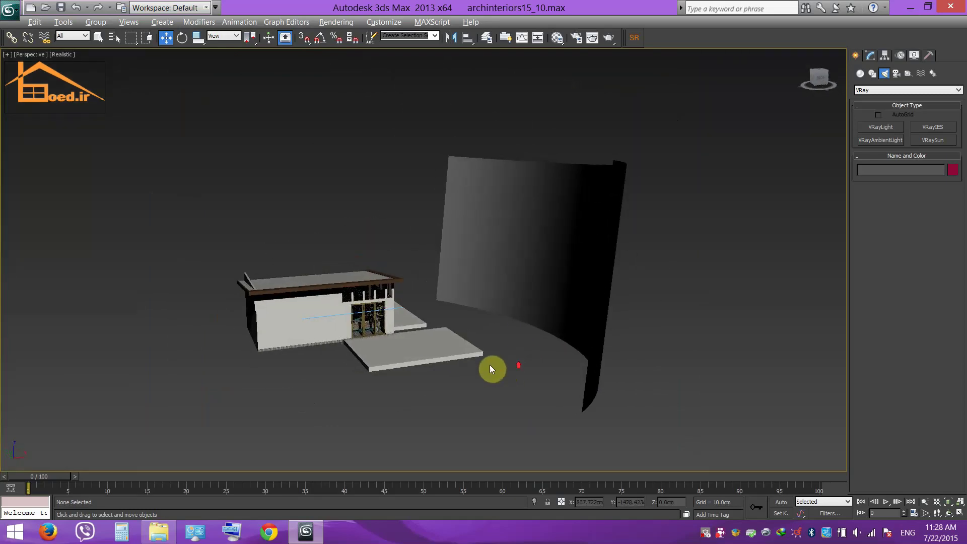
# - Examine the curved backdrop and its position around the house from several angles
pyautogui.scroll(3, 491, 366)
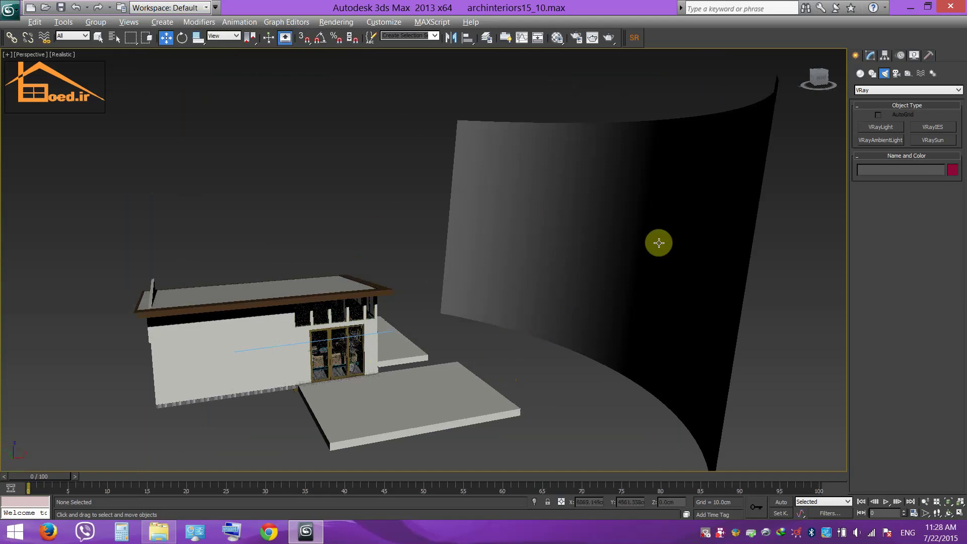
pyautogui.keyDown('alt'); pyautogui.moveTo(519, 217); pyautogui.dragTo(550, 211, button='middle'); pyautogui.keyUp('alt')
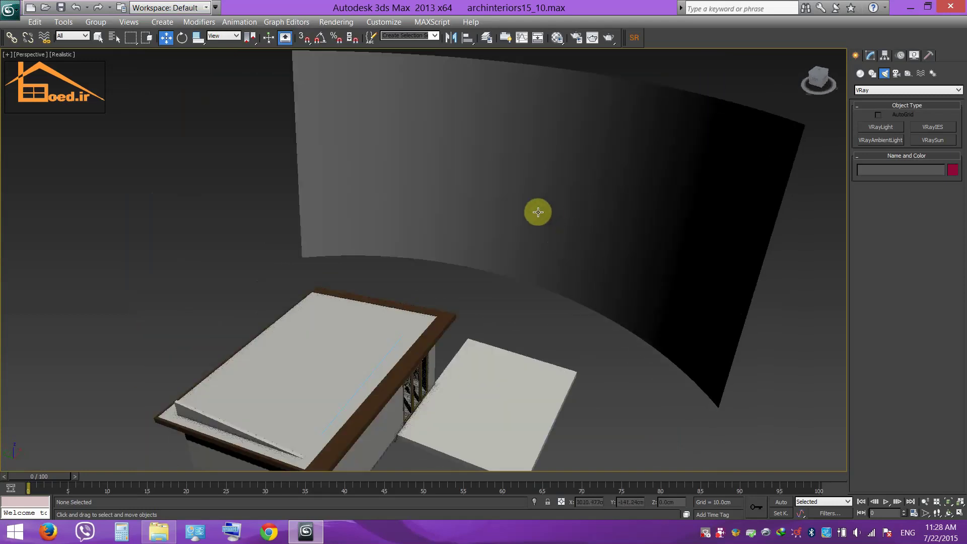
pyautogui.keyDown('alt'); pyautogui.moveTo(502, 269); pyautogui.dragTo(479, 371, button='middle'); pyautogui.keyUp('alt')
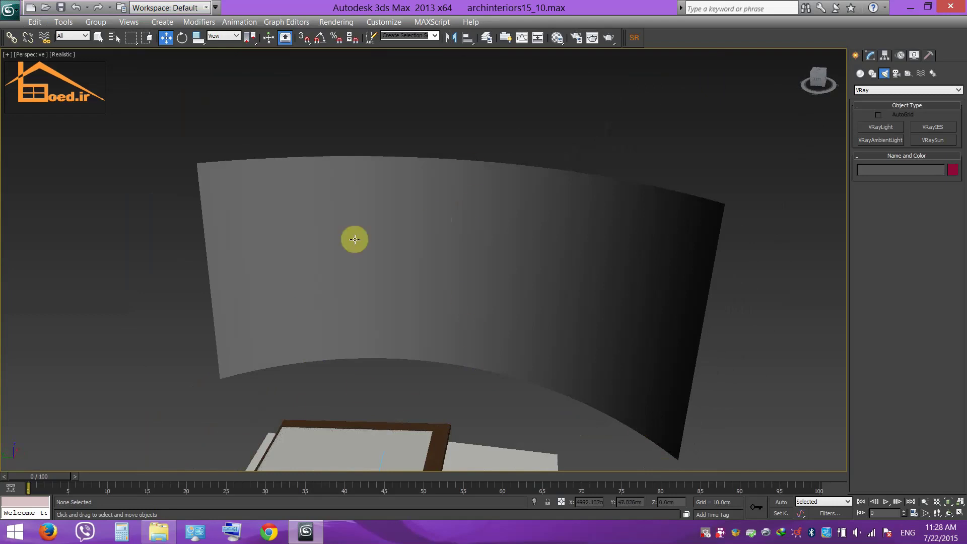
pyautogui.keyDown('alt'); pyautogui.moveTo(354, 237); pyautogui.dragTo(373, 313, button='middle'); pyautogui.keyUp('alt')
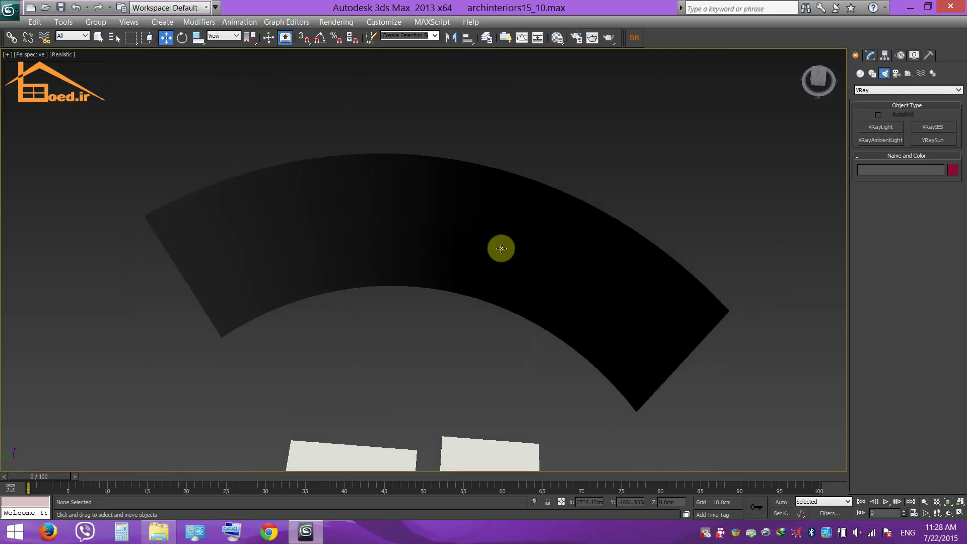
pyautogui.keyDown('alt'); pyautogui.moveTo(529, 337); pyautogui.dragTo(444, 242, button='middle'); pyautogui.keyUp('alt')
pyautogui.keyDown('alt'); pyautogui.moveTo(443, 307); pyautogui.dragTo(436, 222, button='middle'); pyautogui.keyUp('alt')
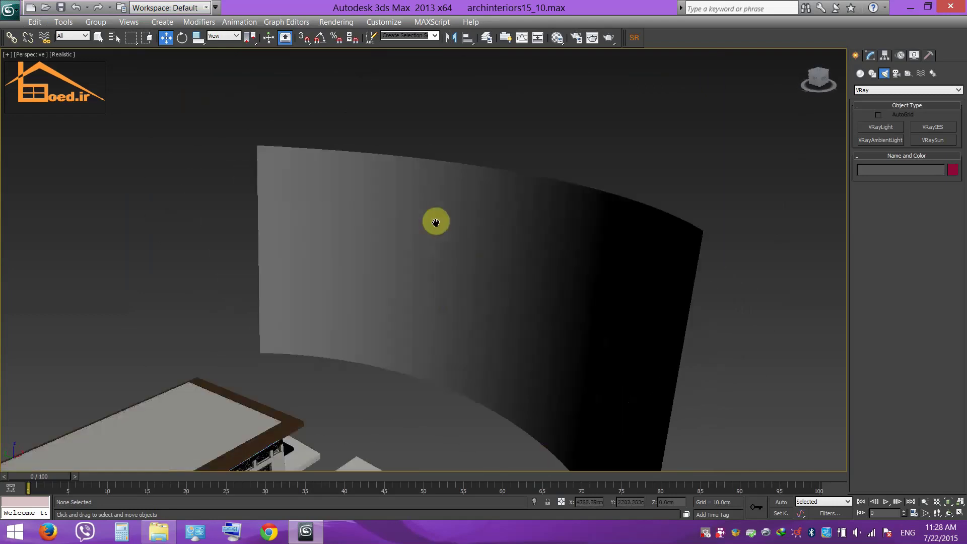
pyautogui.scroll(-5, 436, 223)
pyautogui.moveTo(411, 255); pyautogui.dragTo(444, 258, button='middle')
pyautogui.scroll(5, 488, 262)
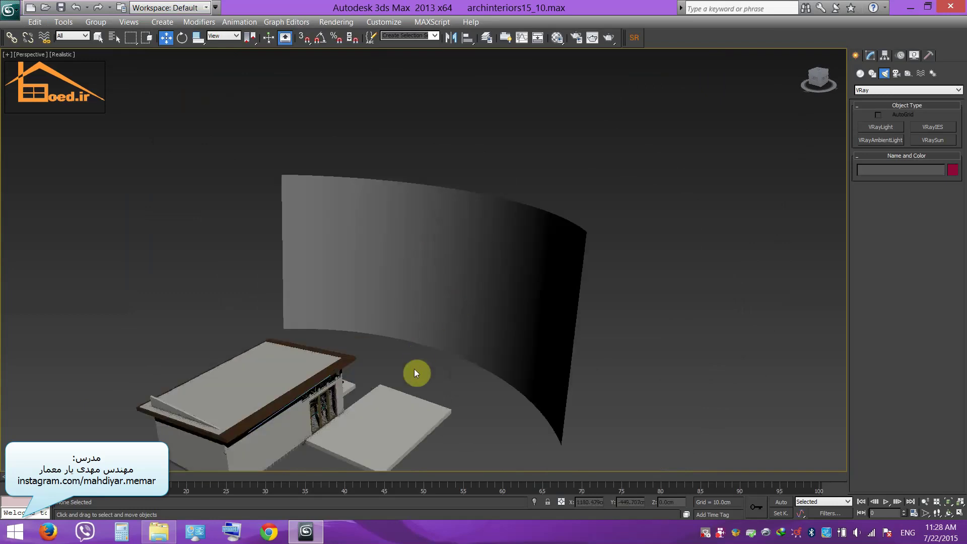
# - Create a VRaySun in the top view from below the house toward its interior, adding a VRaySky environment map
pyautogui.press('t')
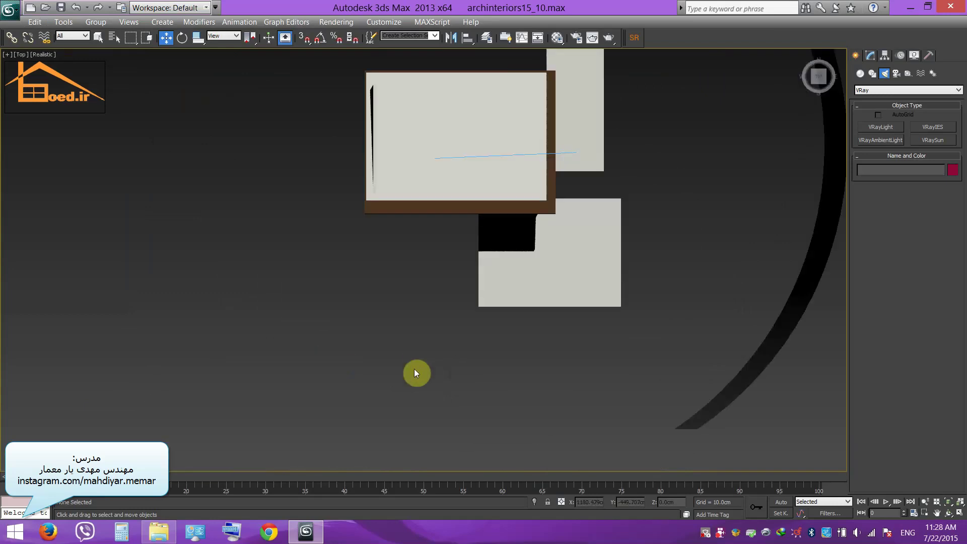
pyautogui.click(924, 140)
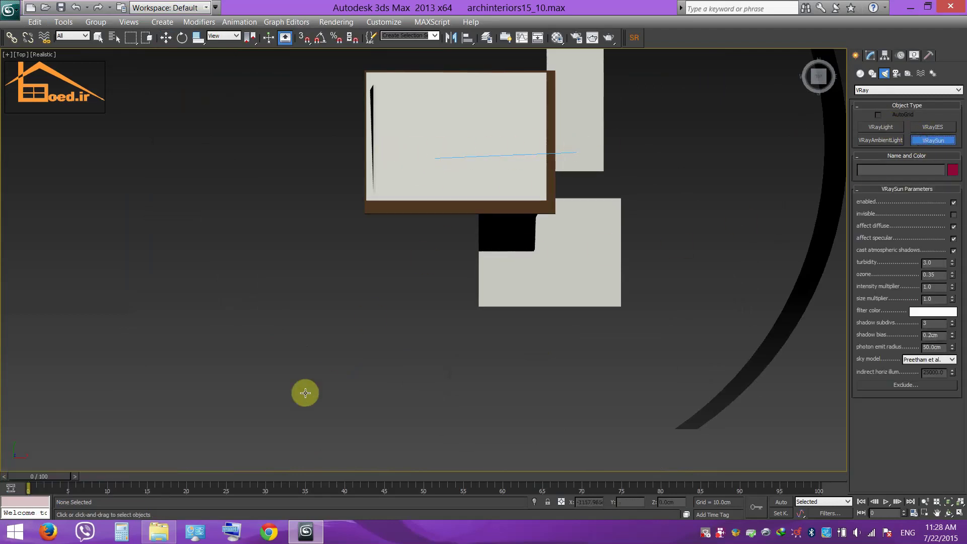
pyautogui.moveTo(390, 408); pyautogui.dragTo(526, 183)
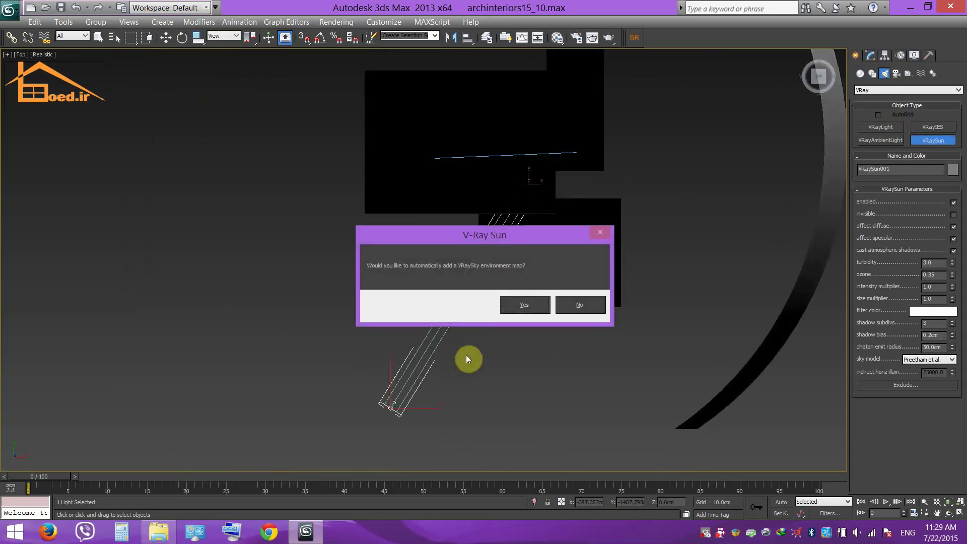
pyautogui.click(524, 305)
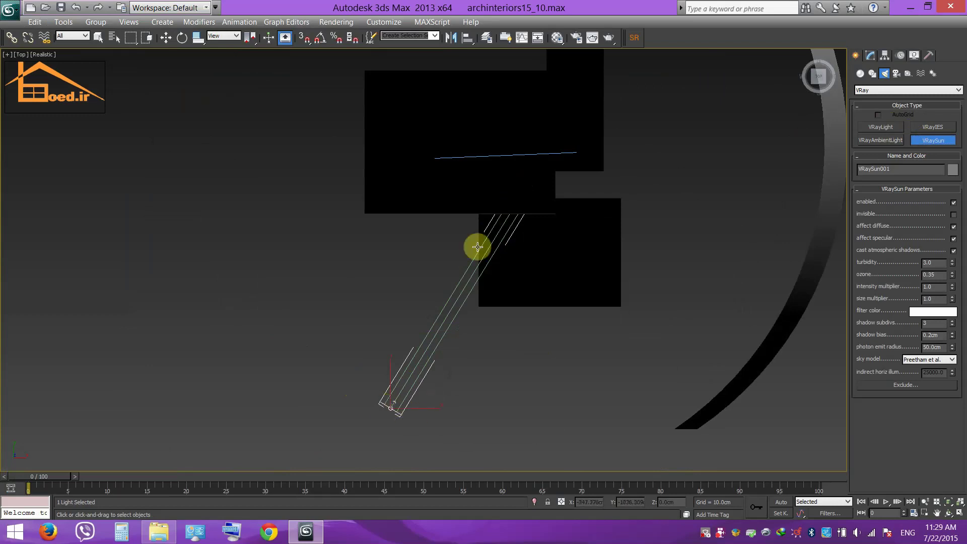
# - Raise the sun high above the house in the front view, to a height of about 1,825 cm
pyautogui.press('f')
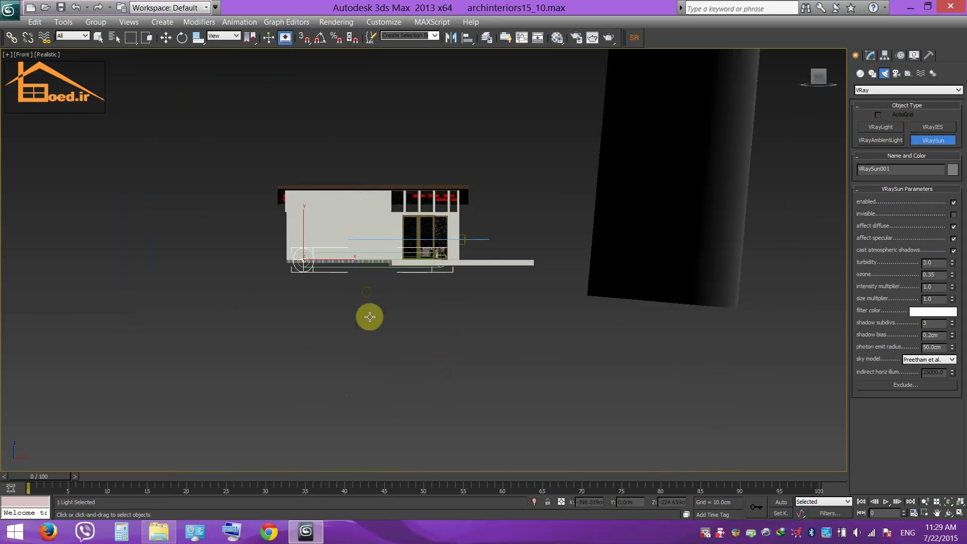
pyautogui.press('w')
pyautogui.moveTo(310, 270); pyautogui.dragTo(355, 14)
pyautogui.moveTo(371, 193); pyautogui.dragTo(391, 336, button='middle')
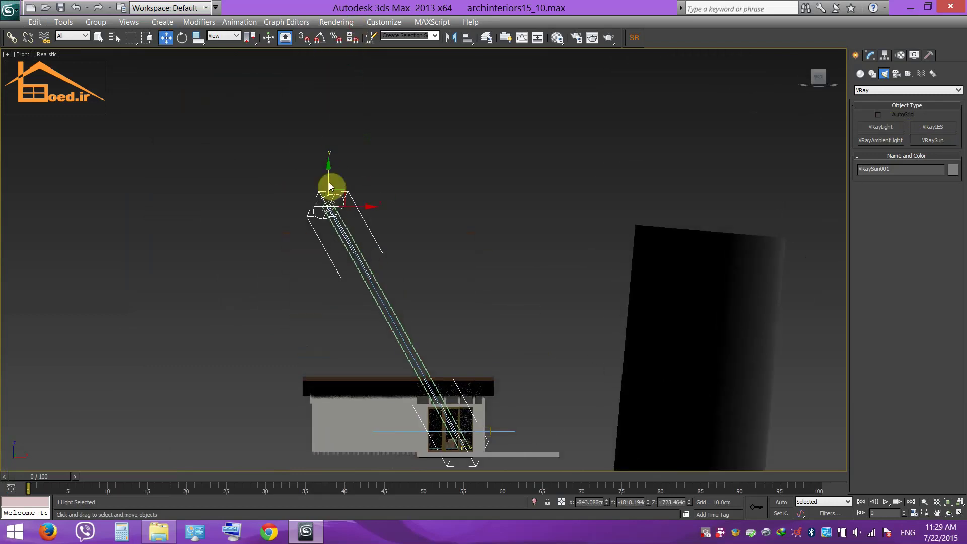
pyautogui.moveTo(328, 173); pyautogui.dragTo(329, 158)
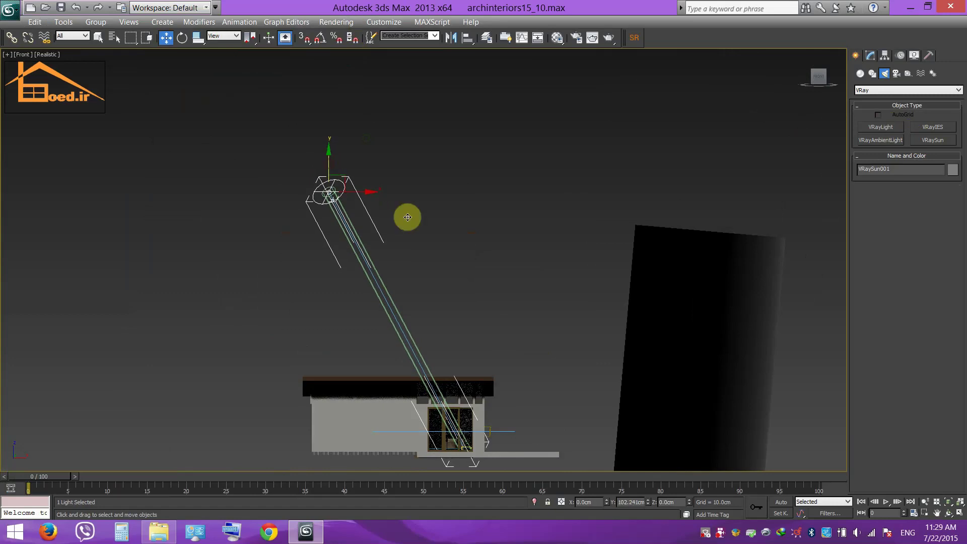
pyautogui.click(450, 230)
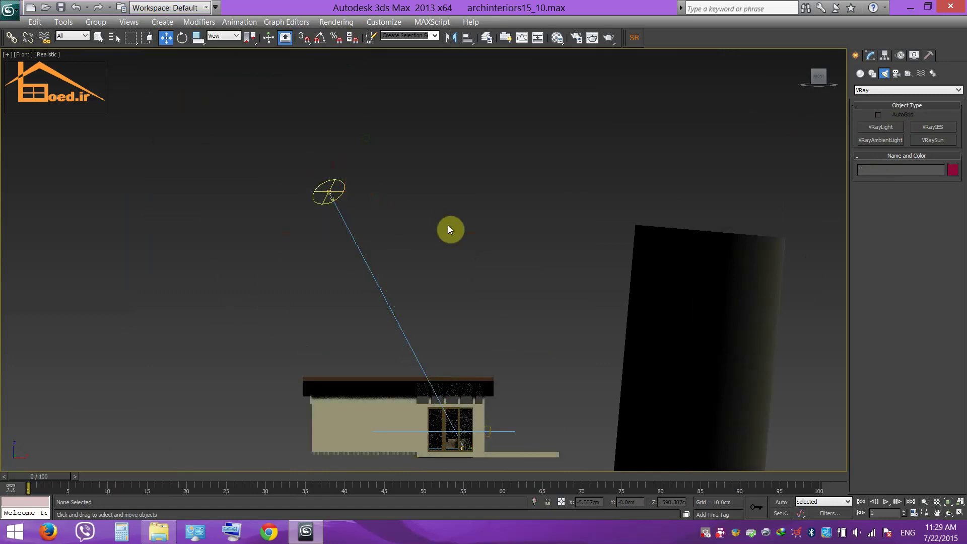
# - Change the backdrop material archinteriors15_10_10 from Standard to VRayLightMtl
pyautogui.press('p')
pyautogui.keyDown('alt'); pyautogui.moveTo(443, 225); pyautogui.dragTo(437, 279, button='middle'); pyautogui.keyUp('alt')
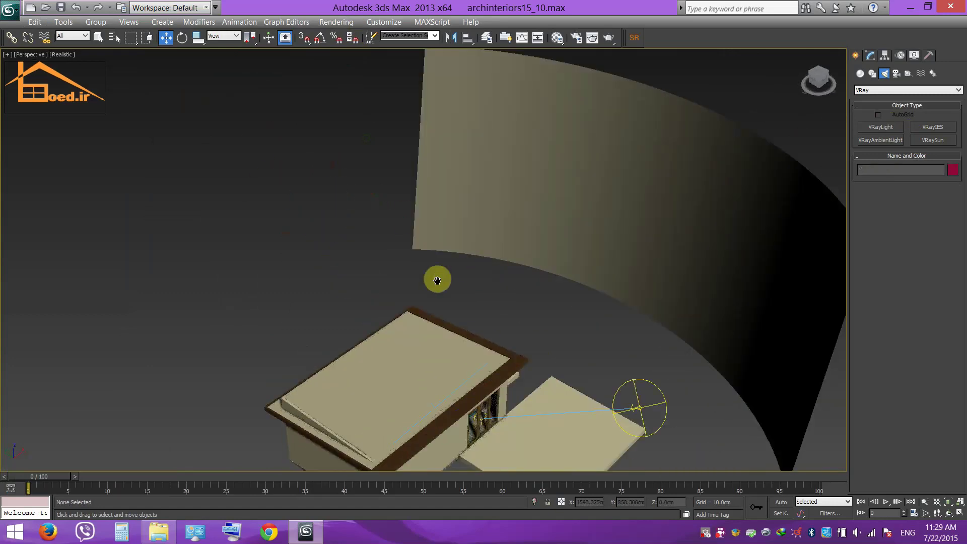
pyautogui.scroll(-6, 371, 328)
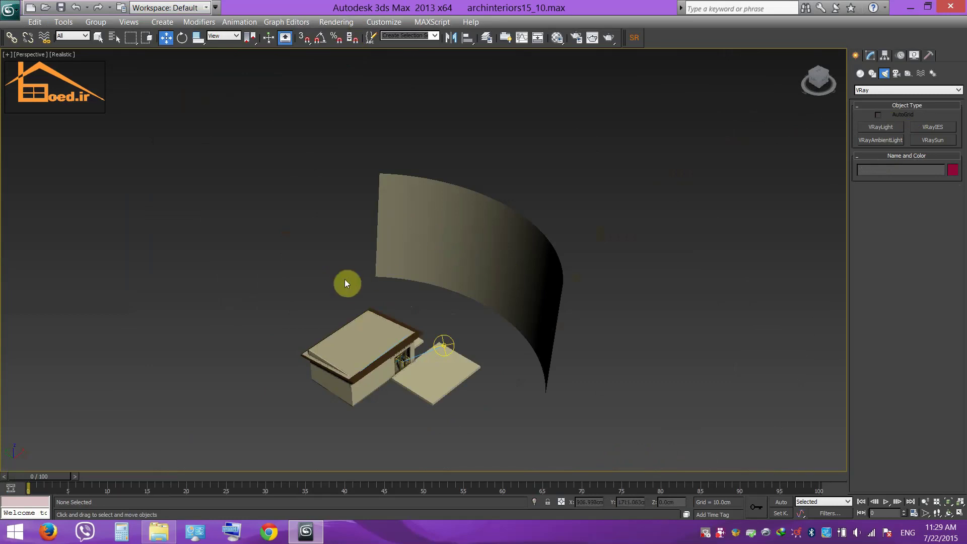
pyautogui.press('m')
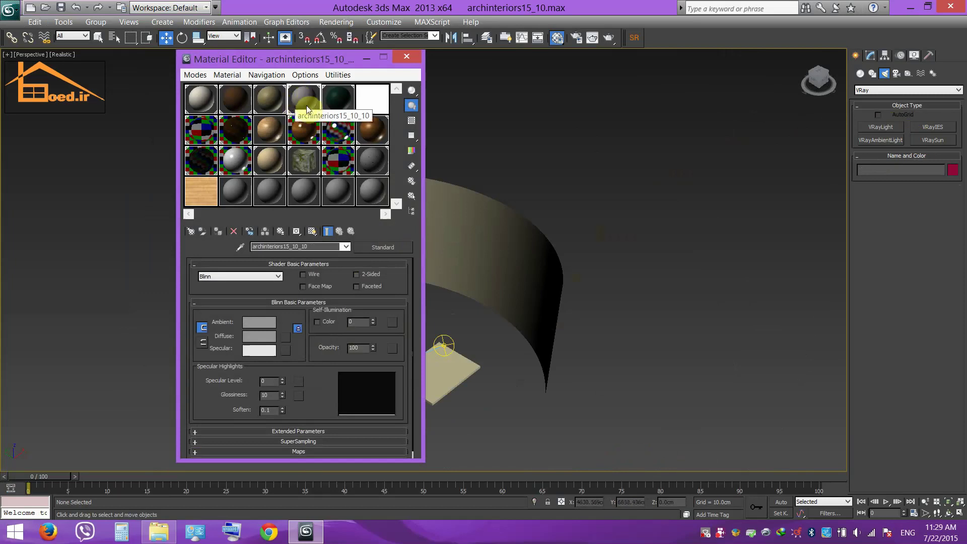
pyautogui.click(362, 246)
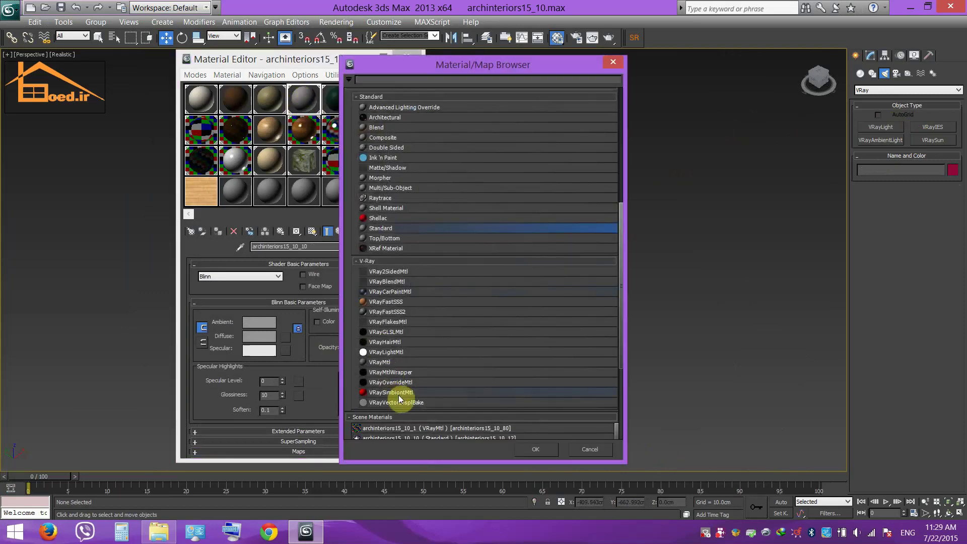
pyautogui.click(381, 353)
pyautogui.doubleClick(381, 352)
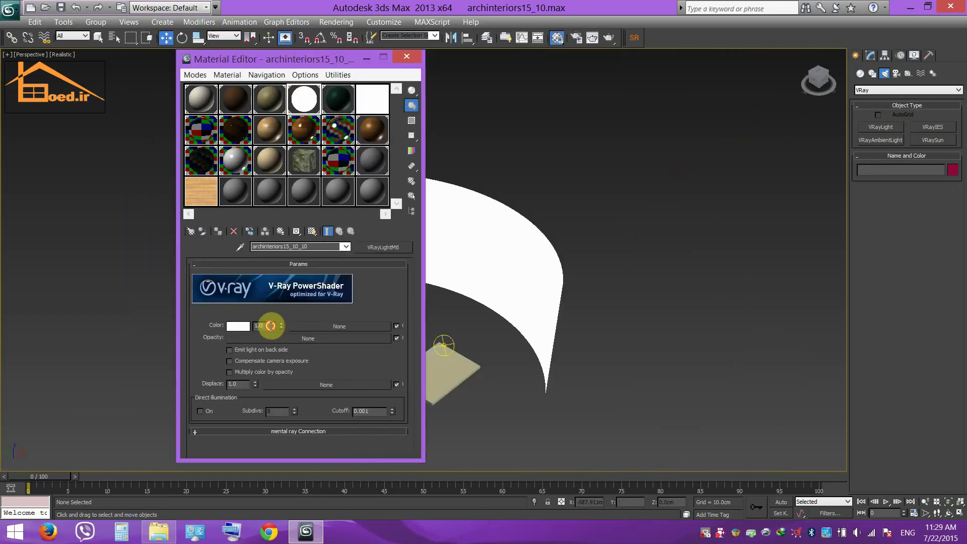
# - Set the light material's colour multiplier to 16
pyautogui.click(271, 325)
pyautogui.write('16')
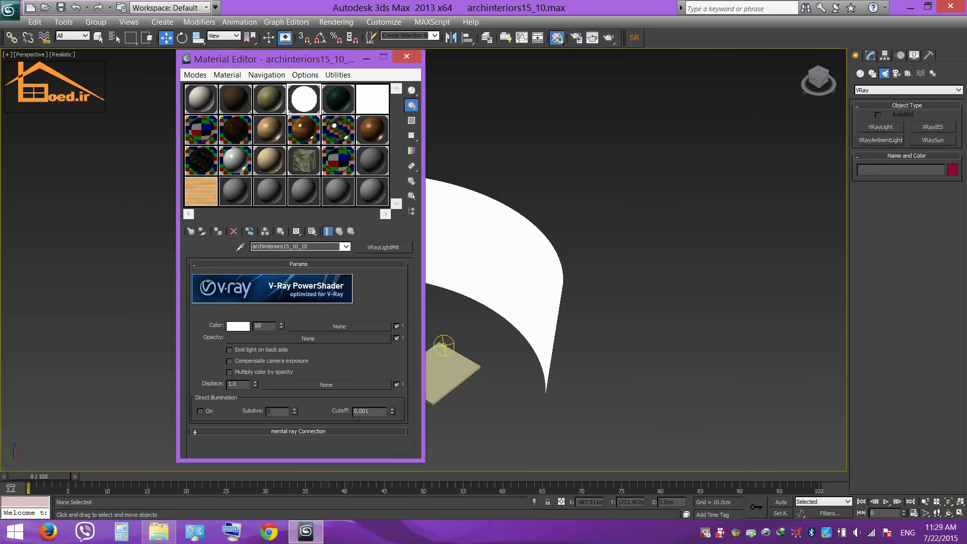
pyautogui.press('Return')
# - Load archinteriors15_10_land04.tif as the light colour's bitmap and assign the material to the curved backdrop
pyautogui.click(321, 327)
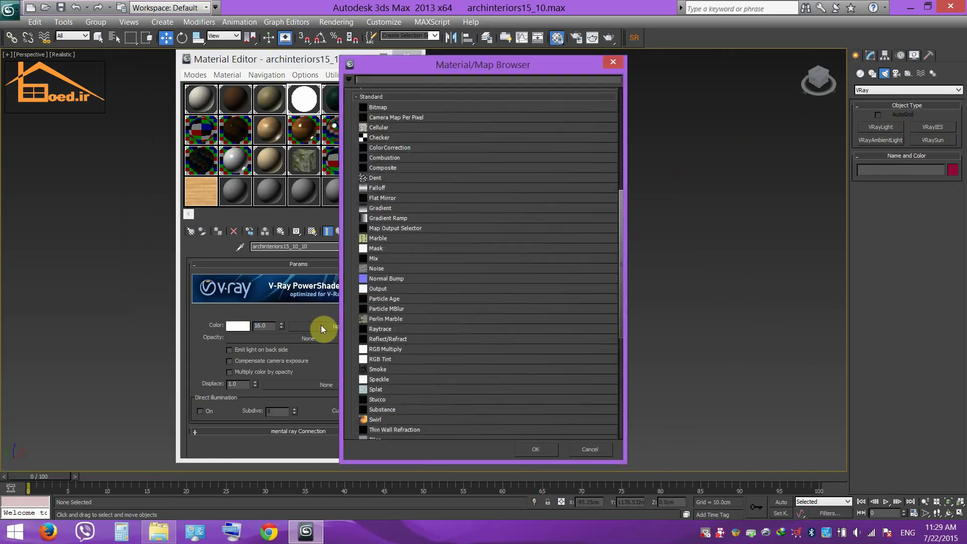
pyautogui.doubleClick(385, 108)
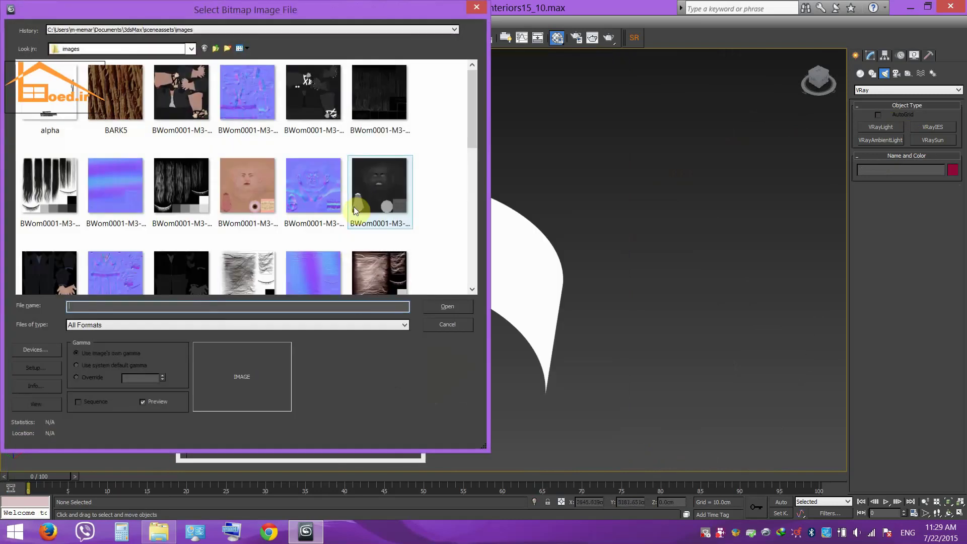
pyautogui.click(92, 52)
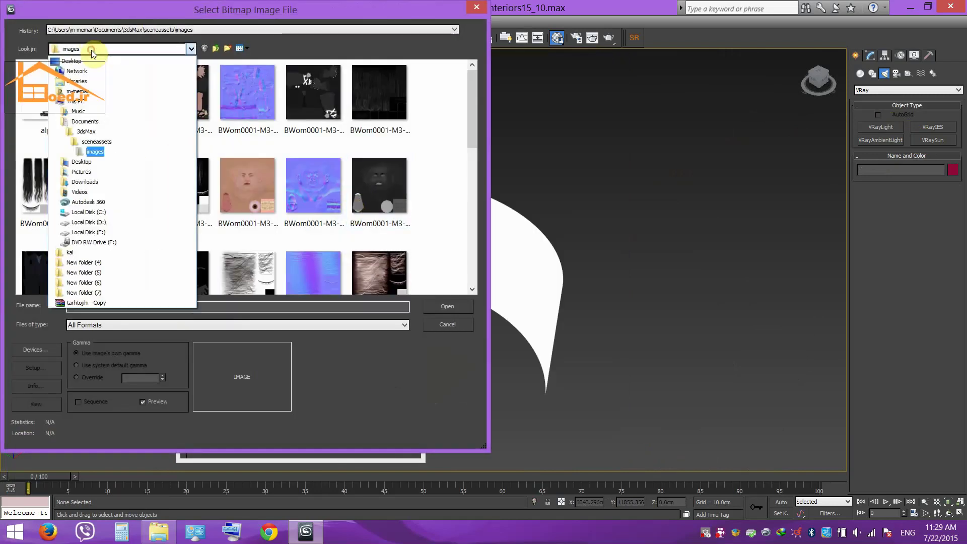
pyautogui.click(103, 92)
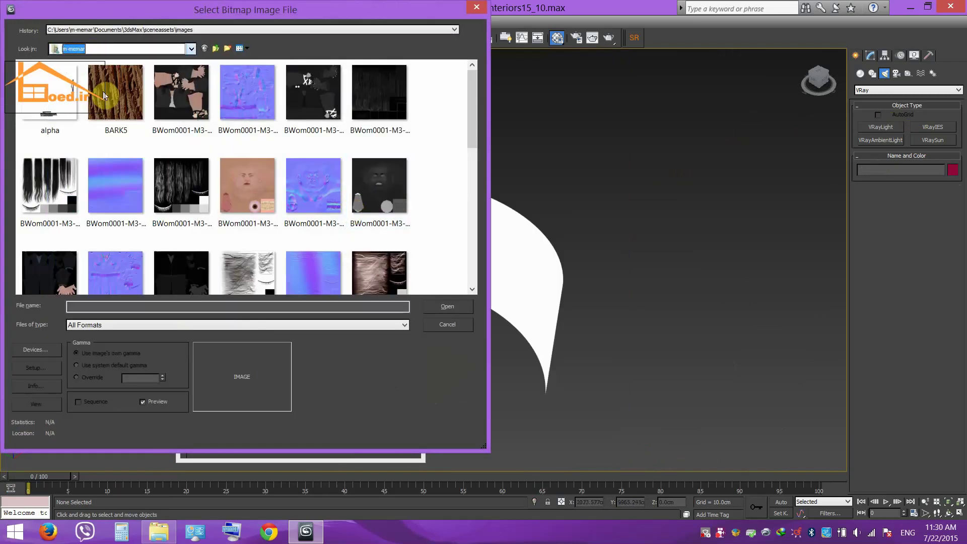
pyautogui.doubleClick(325, 151)
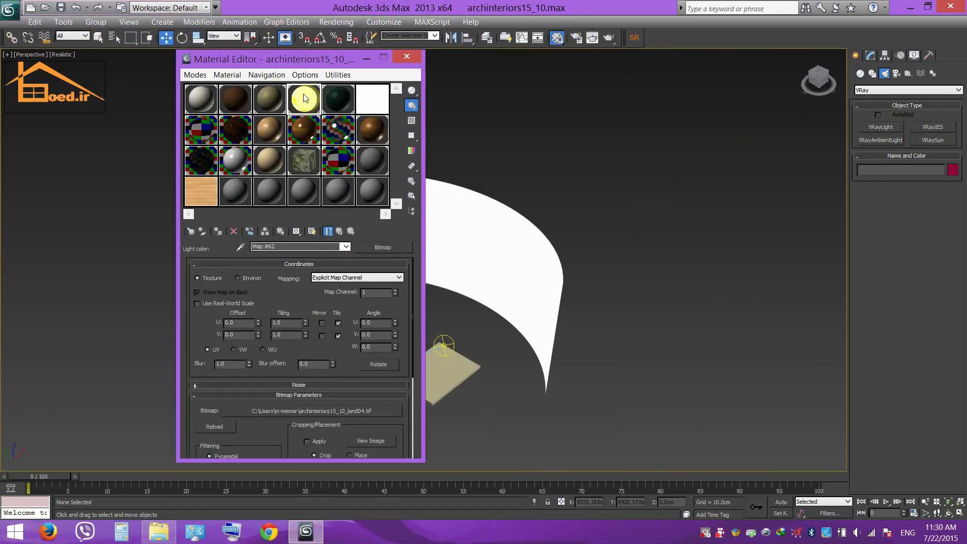
pyautogui.moveTo(302, 98); pyautogui.dragTo(461, 247)
pyautogui.click(406, 55)
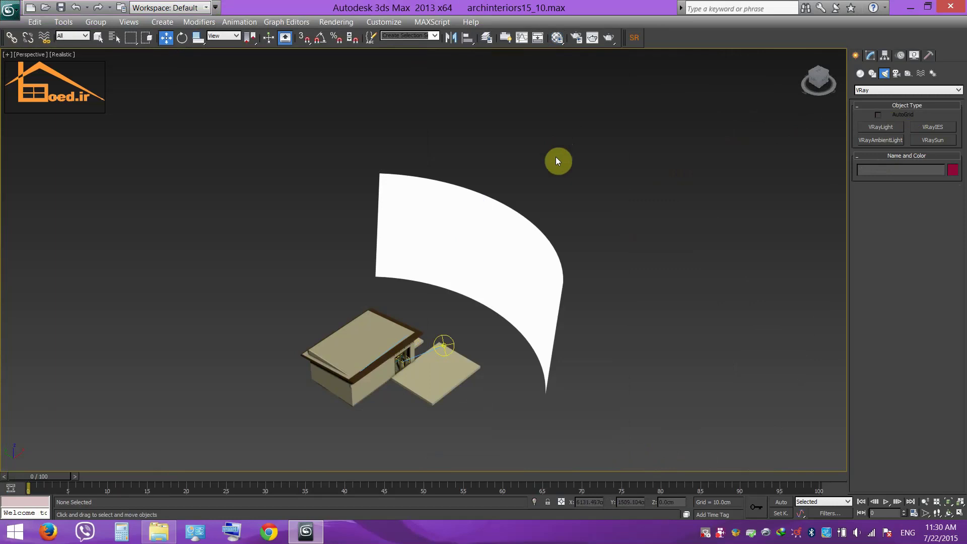
# - View the scene through VRayPhysicalCamera01 with safe frames shown, and open the SolidRocks render tool
pyautogui.press('c')
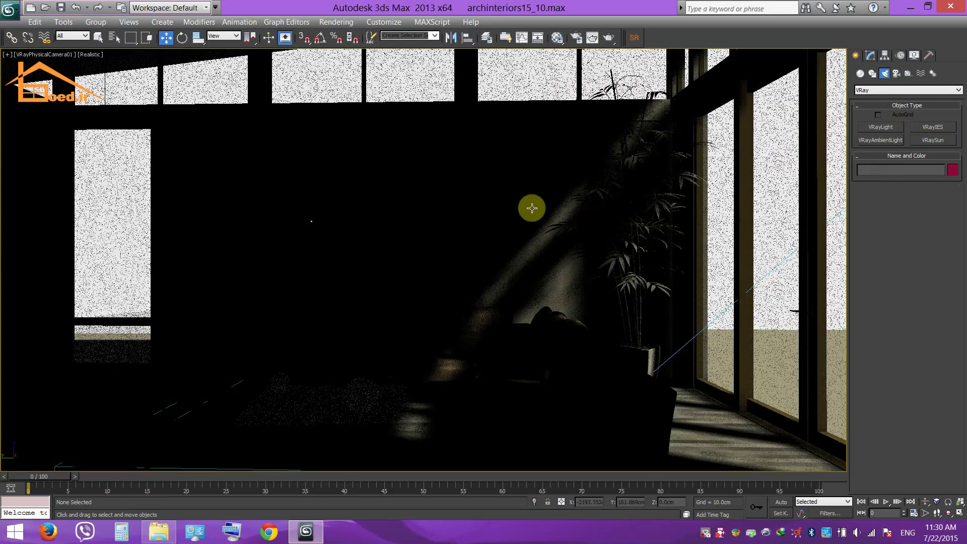
pyautogui.hotkey('shift', 'f')
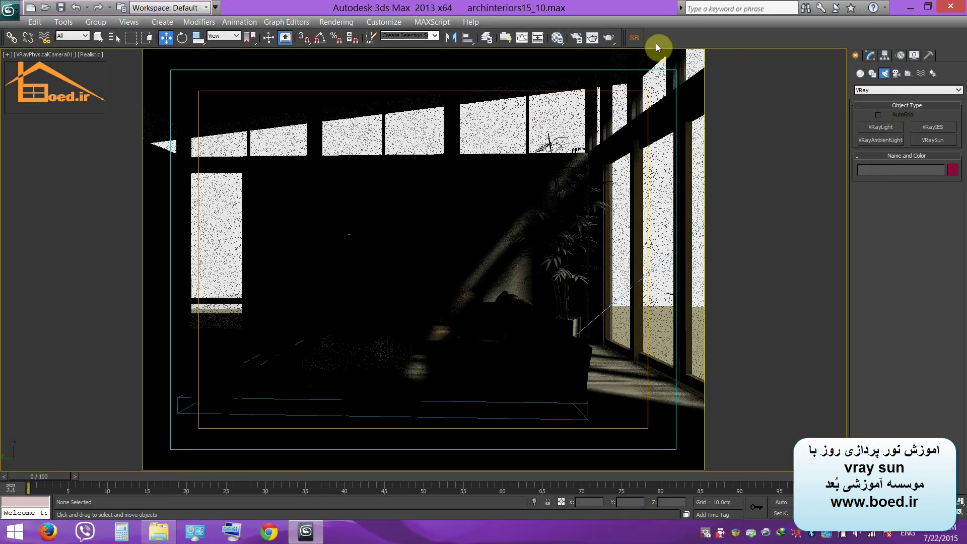
pyautogui.click(634, 37)
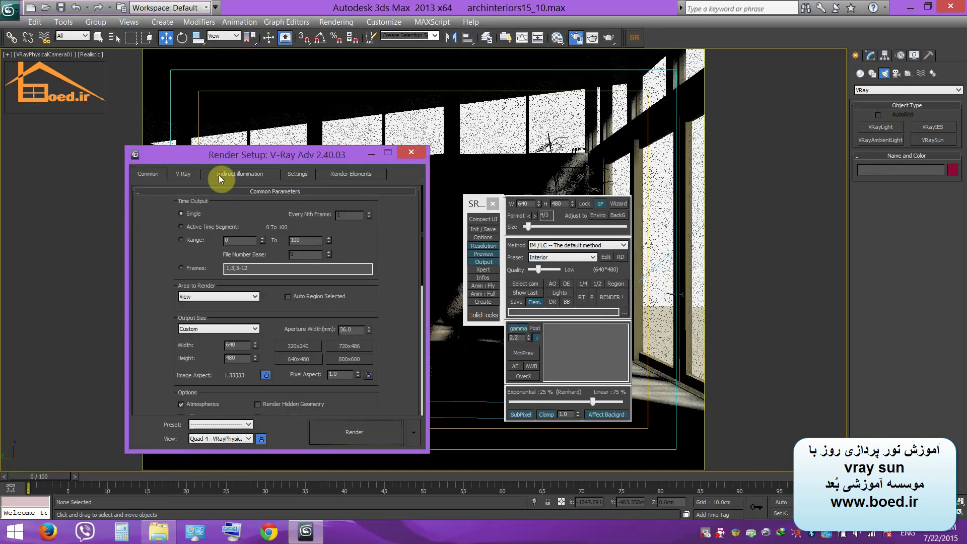
# - Check in the V-Ray render setup that the built-in frame buffer is enabled, and close the setup
pyautogui.click(219, 174)
pyautogui.click(181, 173)
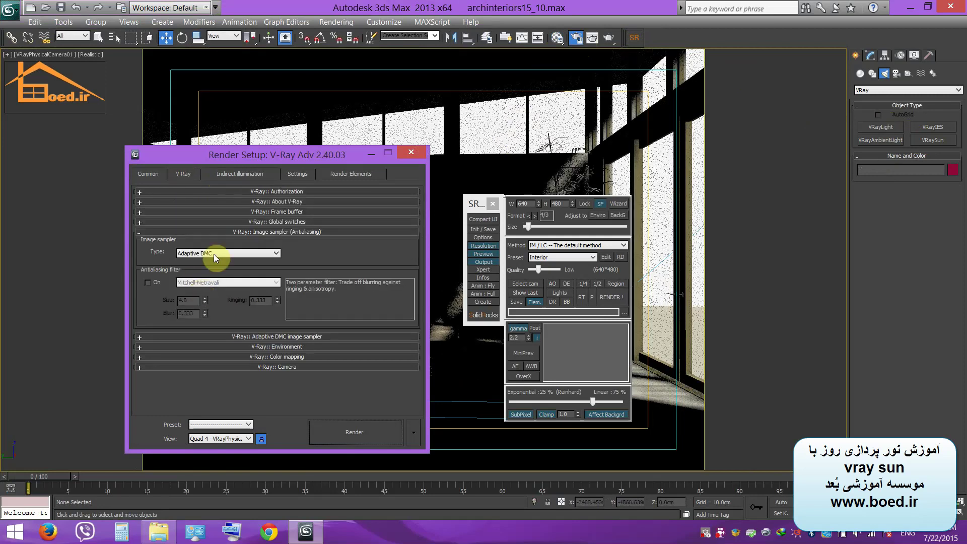
pyautogui.click(255, 211)
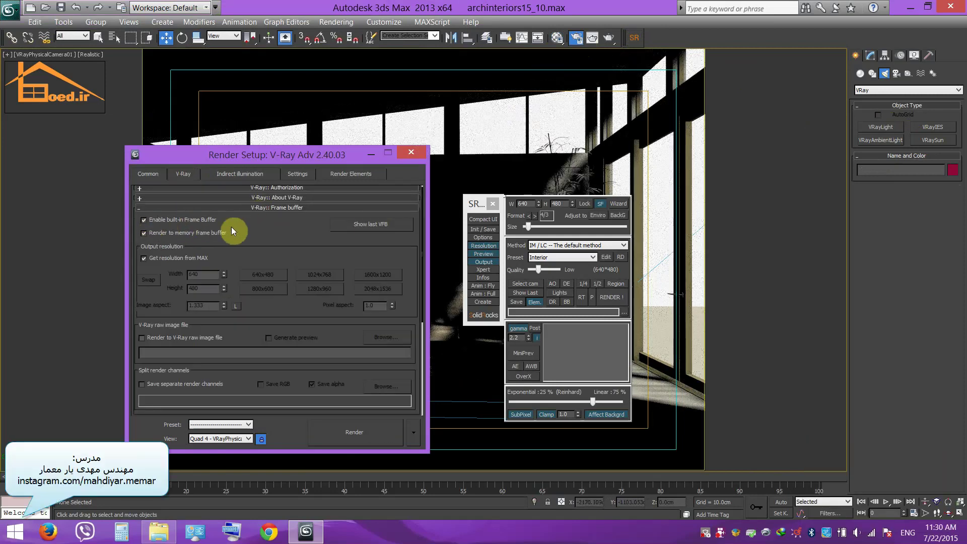
pyautogui.click(411, 152)
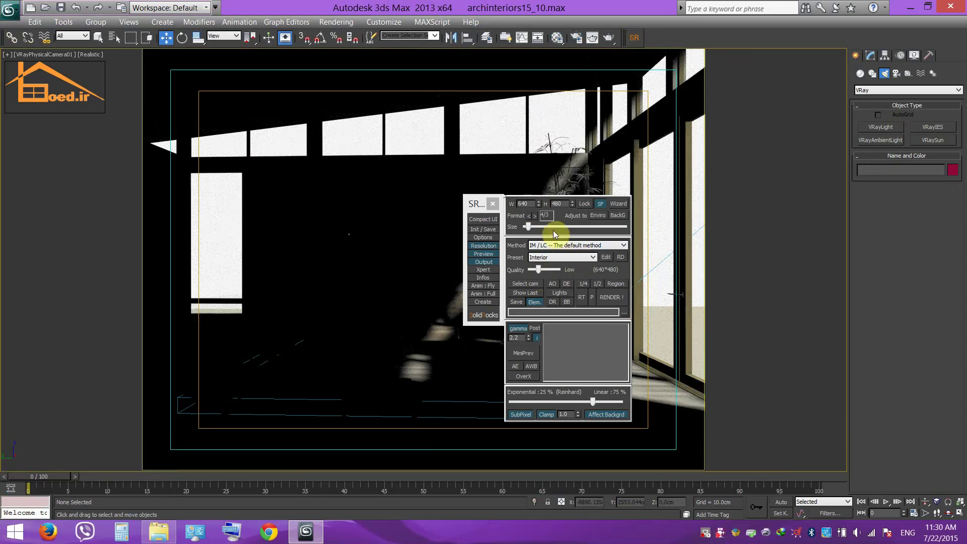
# - Render the camera view at 640 × 480 with the Interior preset, and move the frame buffer clear of the render tool
pyautogui.click(611, 298)
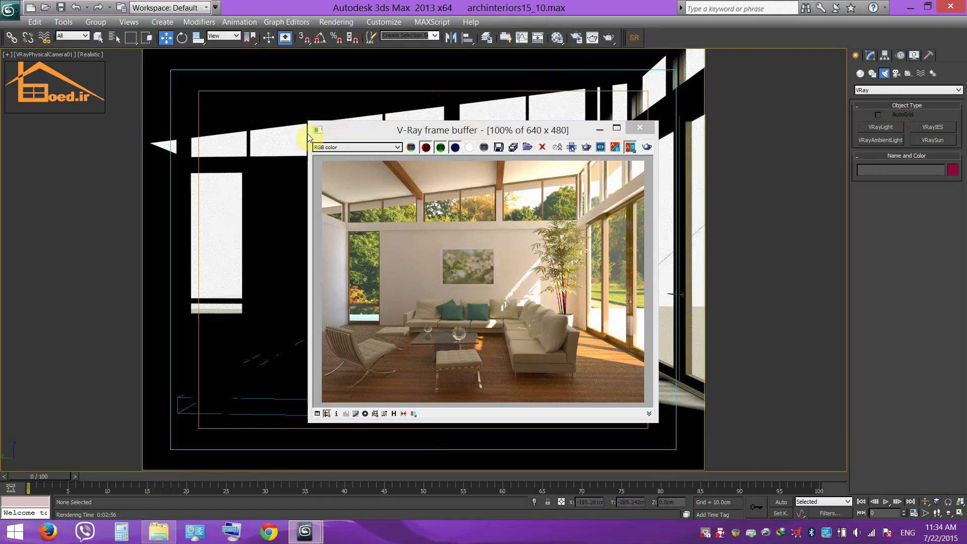
pyautogui.click(451, 134)
pyautogui.moveTo(452, 134); pyautogui.dragTo(291, 119)
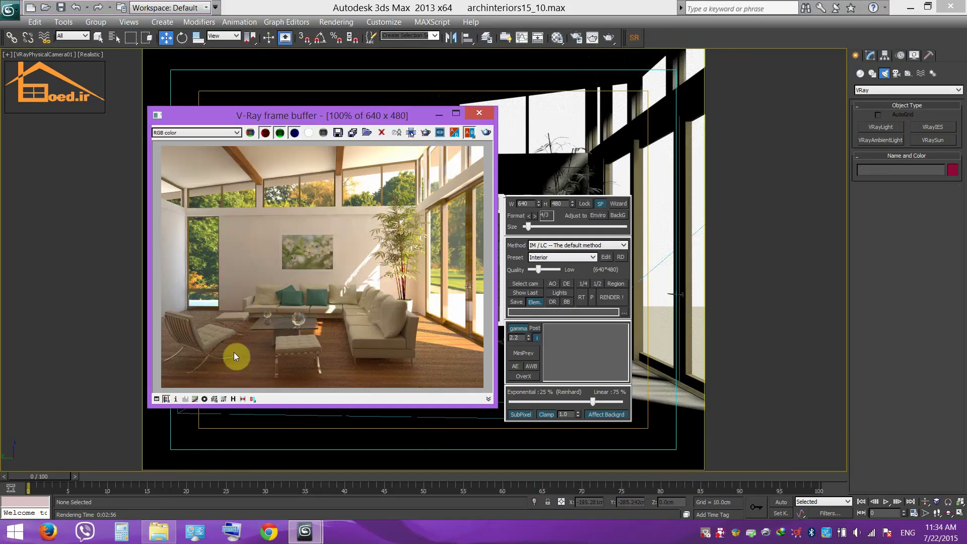
# - Enable exposure, curve and level corrections for the rendered image, and place the Color corrections window beside the frame buffer
pyautogui.click(204, 399)
pyautogui.click(195, 399)
pyautogui.click(186, 400)
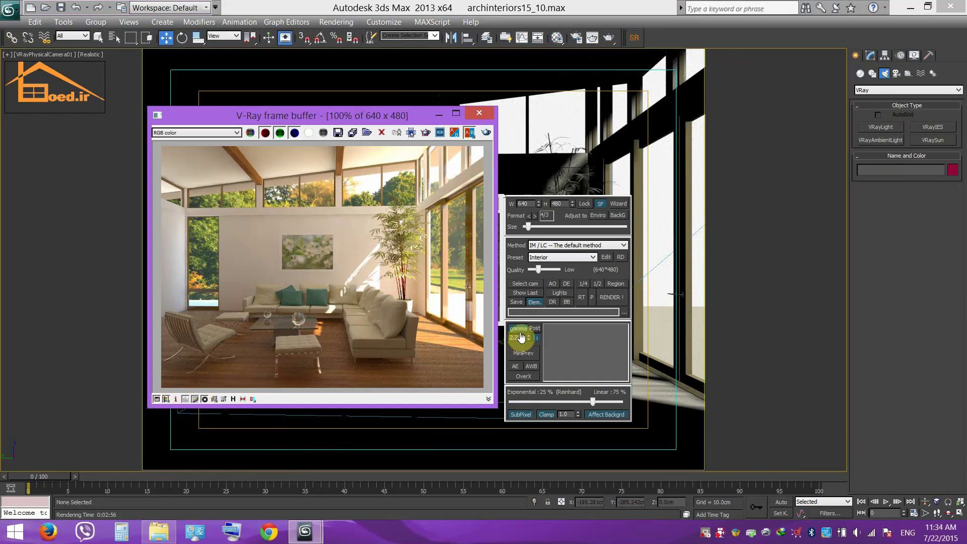
pyautogui.click(695, 201)
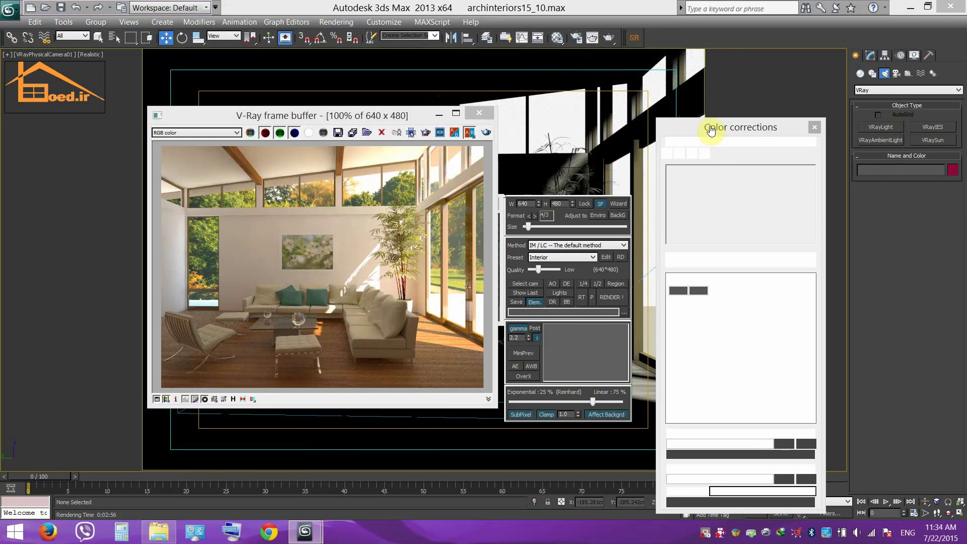
pyautogui.moveTo(709, 125); pyautogui.dragTo(576, 80)
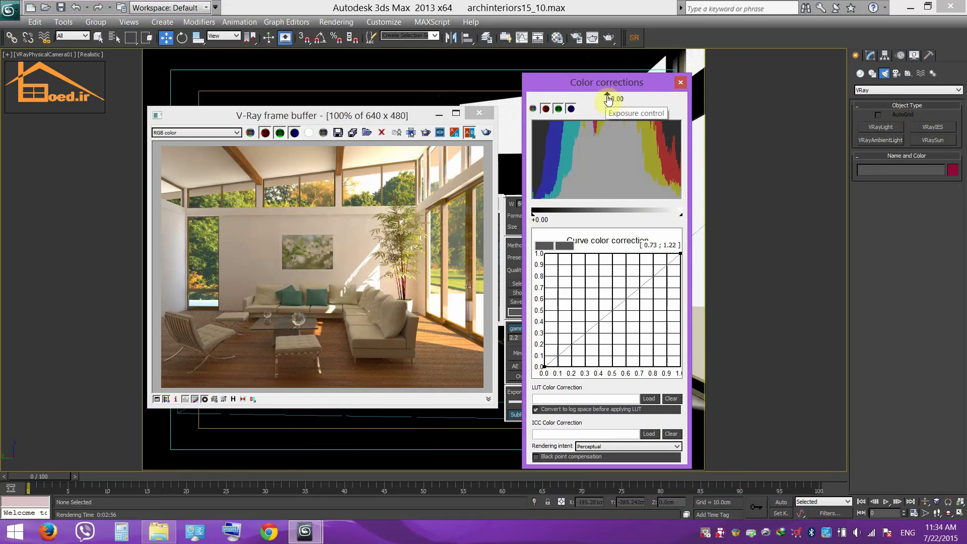
# - Set the rendered image's exposure correction to -0.17 and bend the lower part of its color curve to about 0.17, 0.11
pyautogui.moveTo(610, 100)
pyautogui.mouseDown()
pyautogui.moveTo(626, 96)
pyautogui.moveTo(608, 100)
pyautogui.mouseUp()
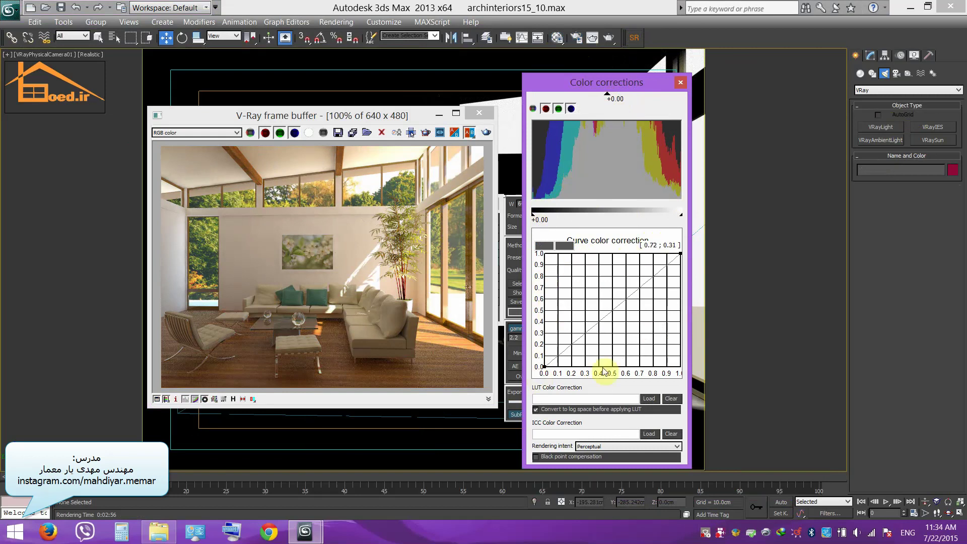
pyautogui.moveTo(553, 355); pyautogui.dragTo(589, 345)
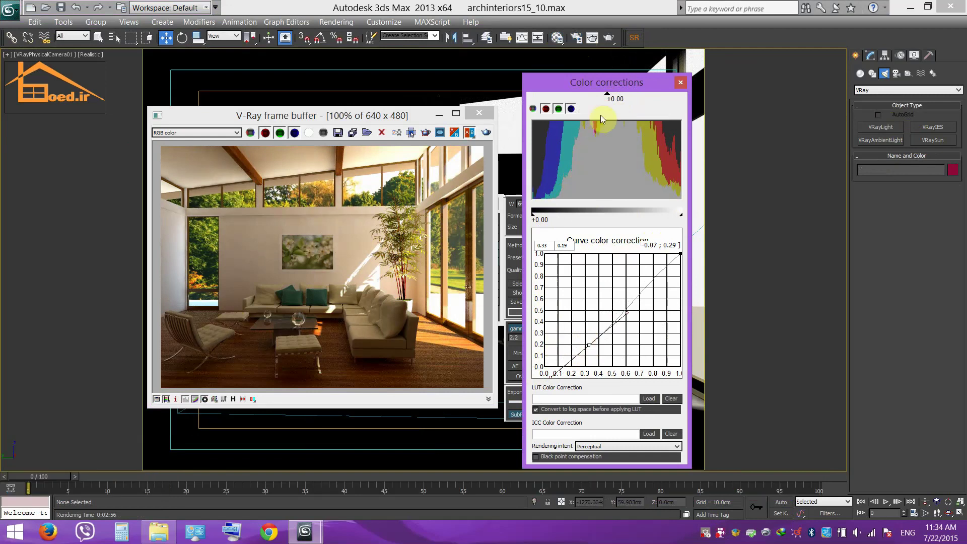
pyautogui.moveTo(608, 99); pyautogui.dragTo(617, 99)
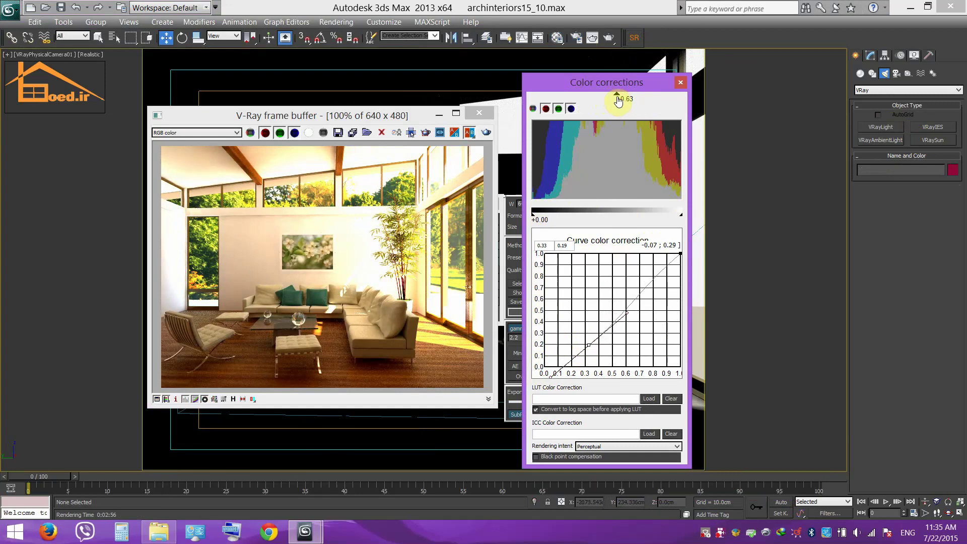
pyautogui.moveTo(619, 100); pyautogui.dragTo(606, 95)
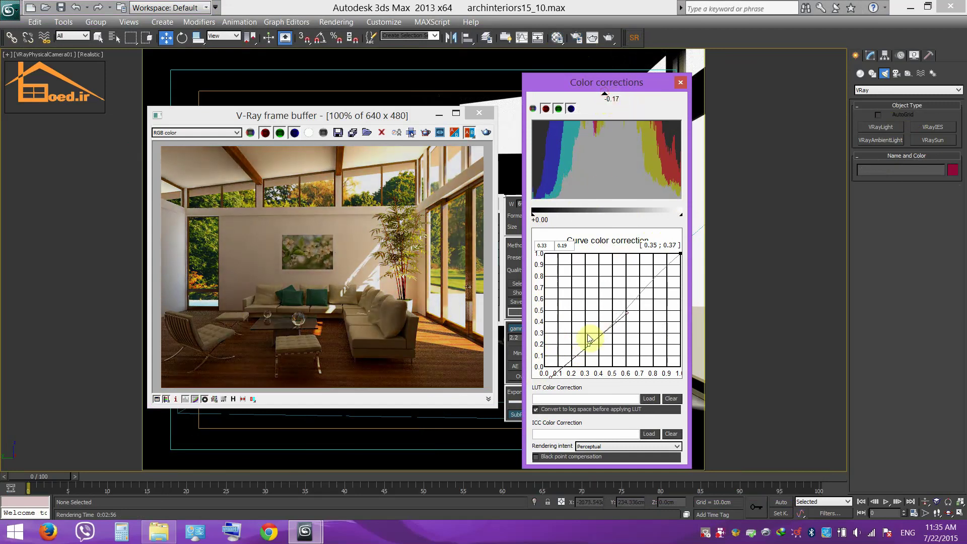
pyautogui.moveTo(588, 345); pyautogui.dragTo(567, 355)
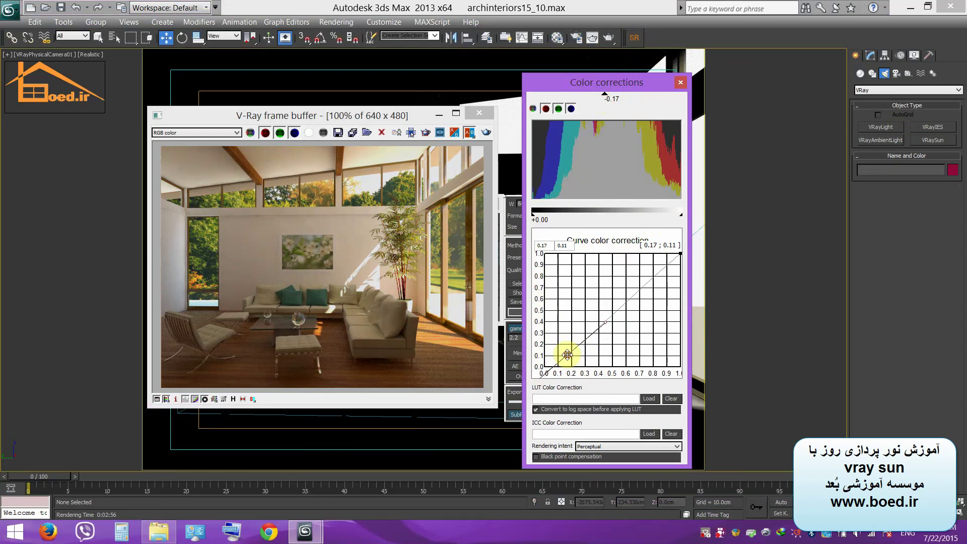